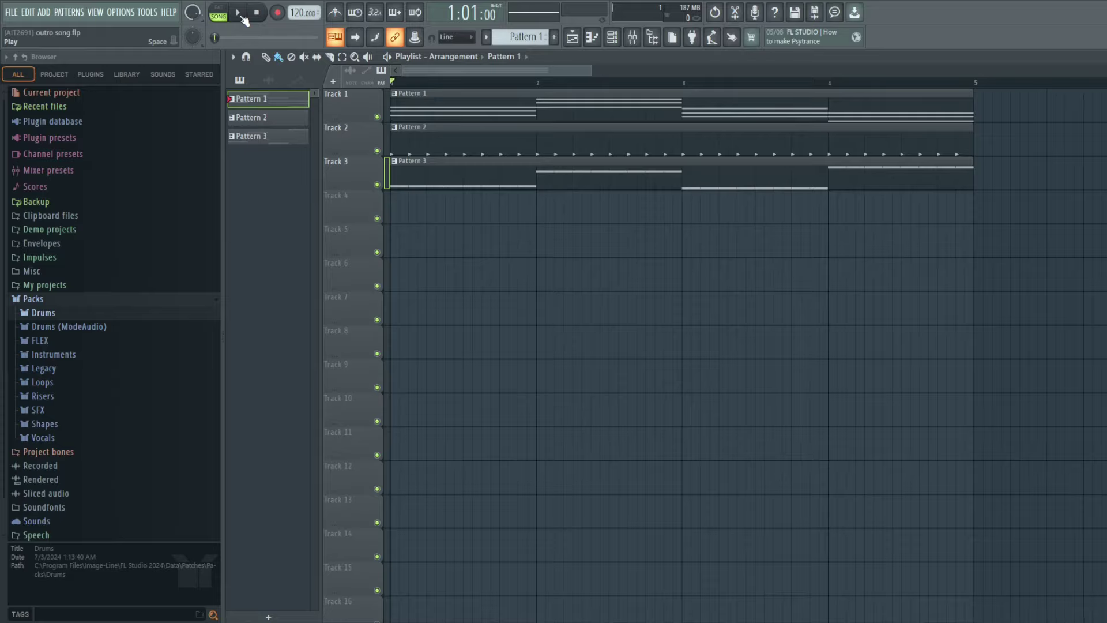
# - Play the three-track arrangement from the start, stop playback and look over the pattern clips in the playlist
pyautogui.click(240, 14)
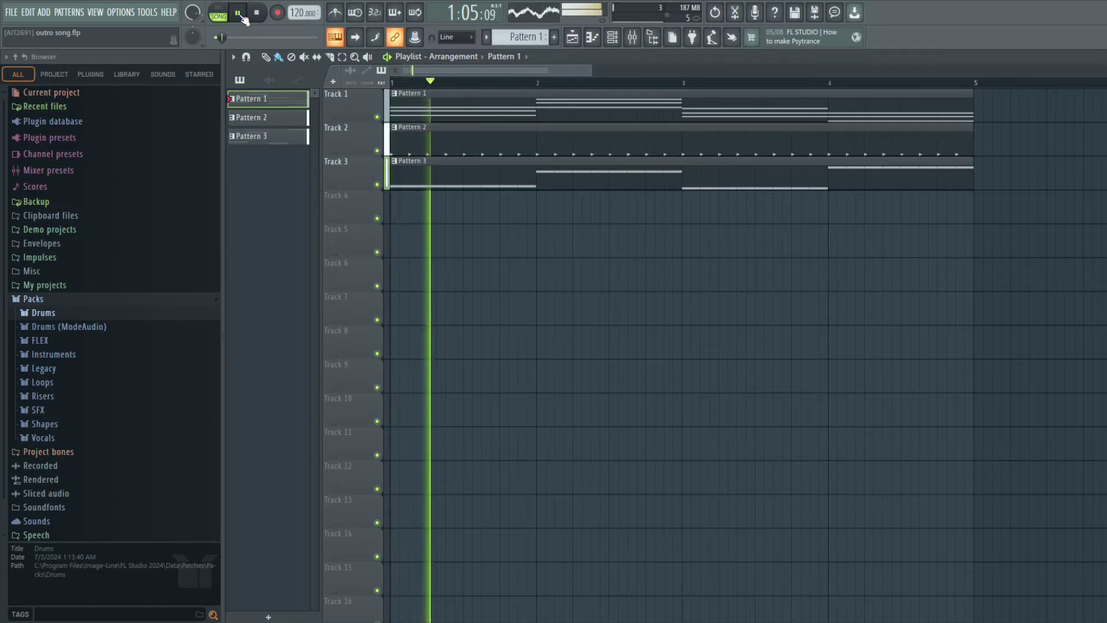
pyautogui.click(238, 14)
pyautogui.click(257, 12)
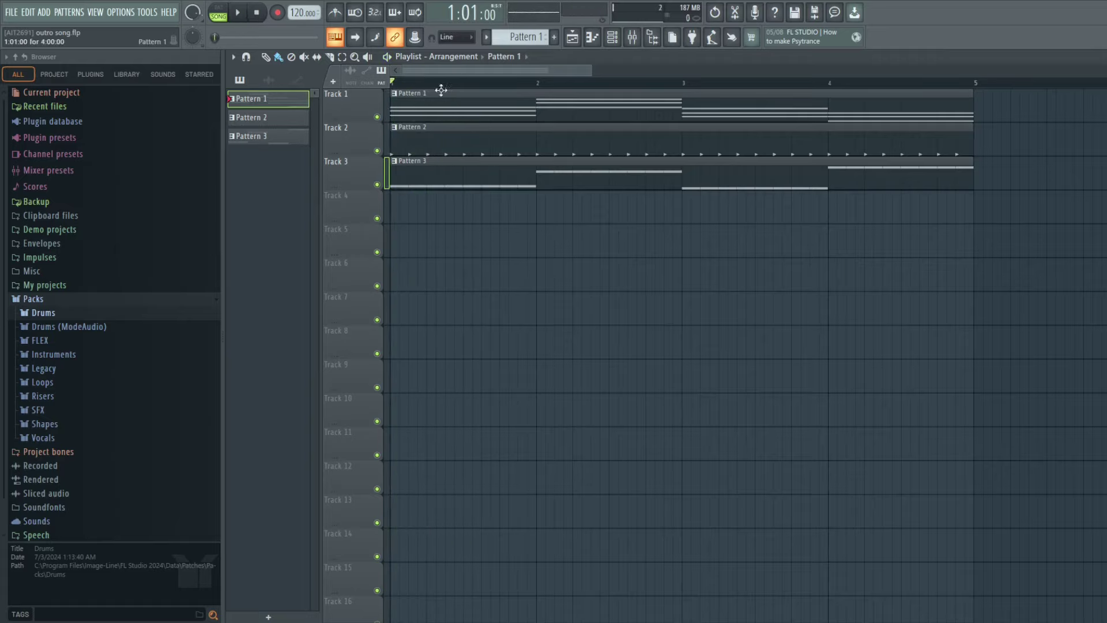
pyautogui.scroll(-1, 686, 95)
pyautogui.scroll(-2, 679, 87)
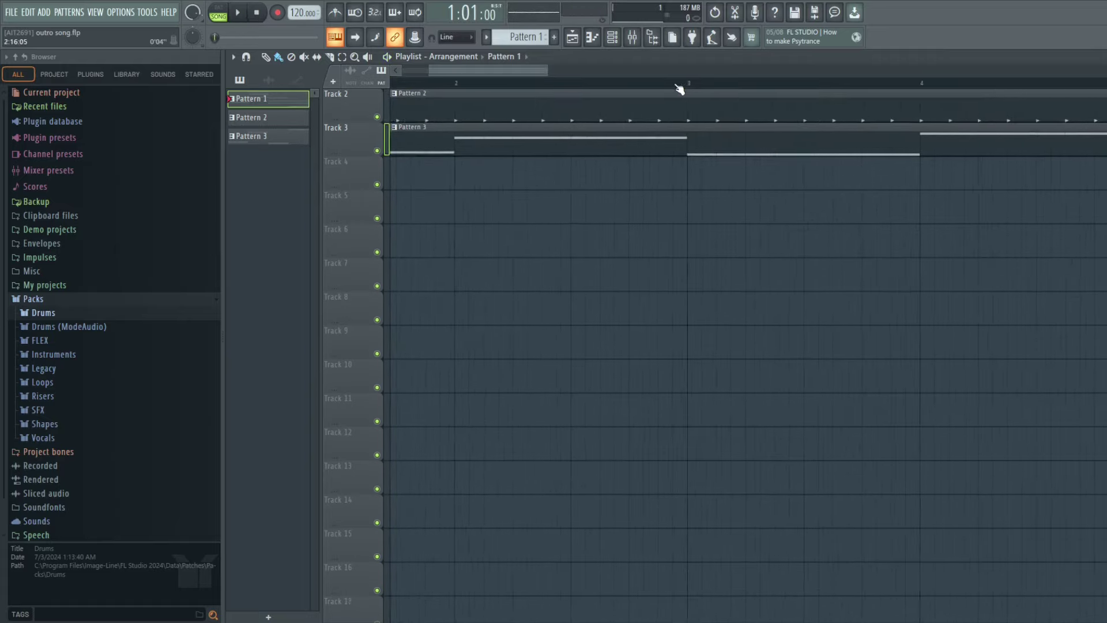
# - Open the Morphine channel's instrument from the channel rack to examine its chosen preset in the Leads bank
pyautogui.click(612, 37)
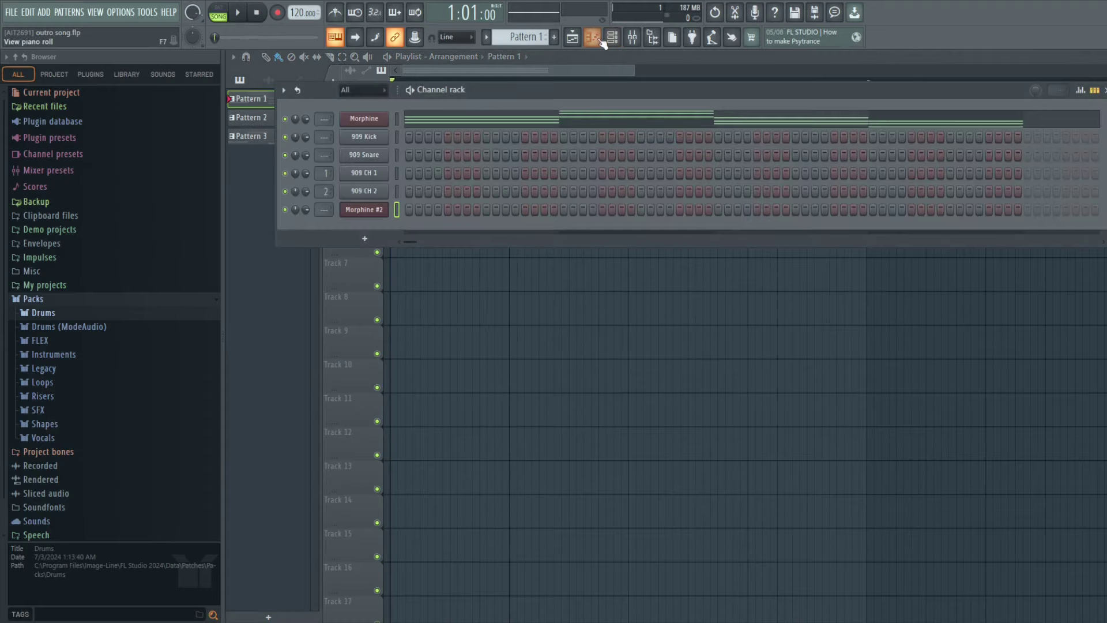
pyautogui.click(592, 37)
pyautogui.scroll(2, 600, 180)
pyautogui.click(612, 37)
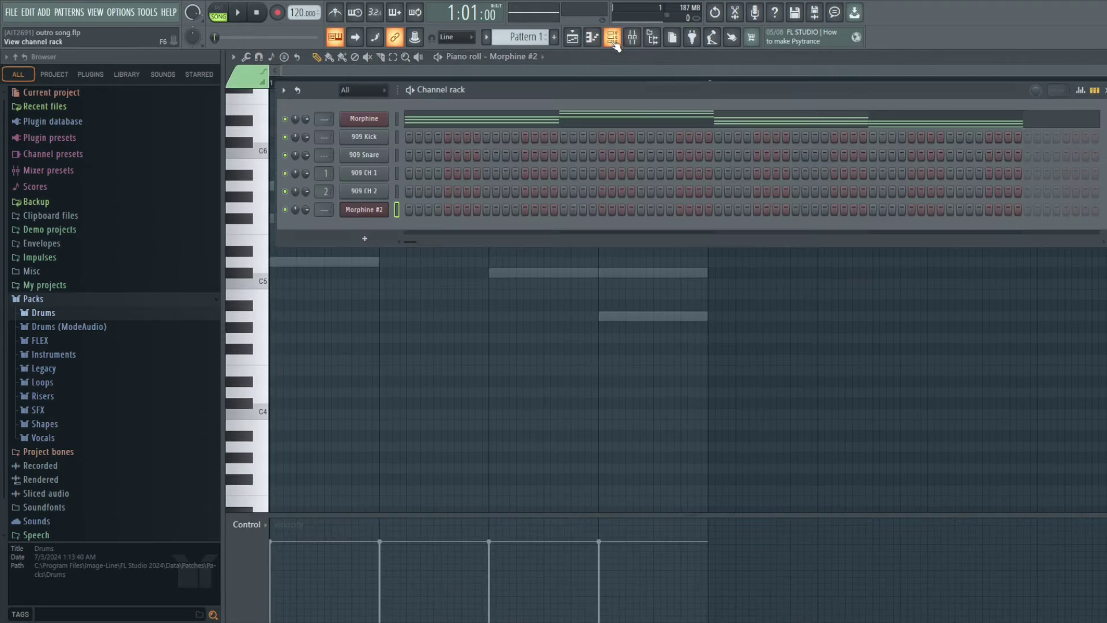
pyautogui.click(397, 122)
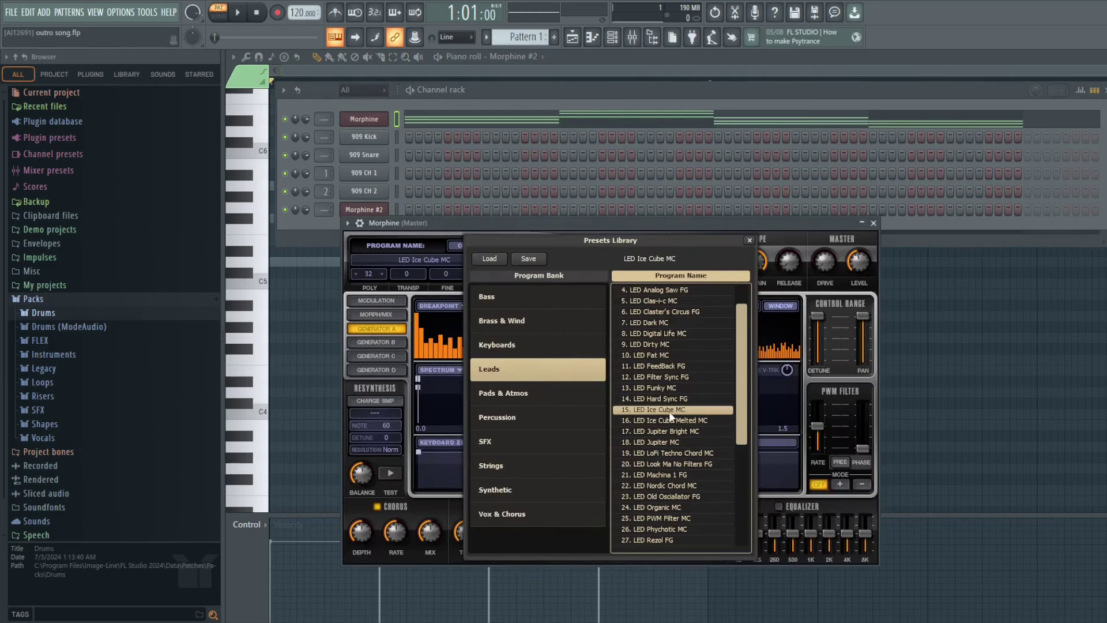
pyautogui.click(597, 72)
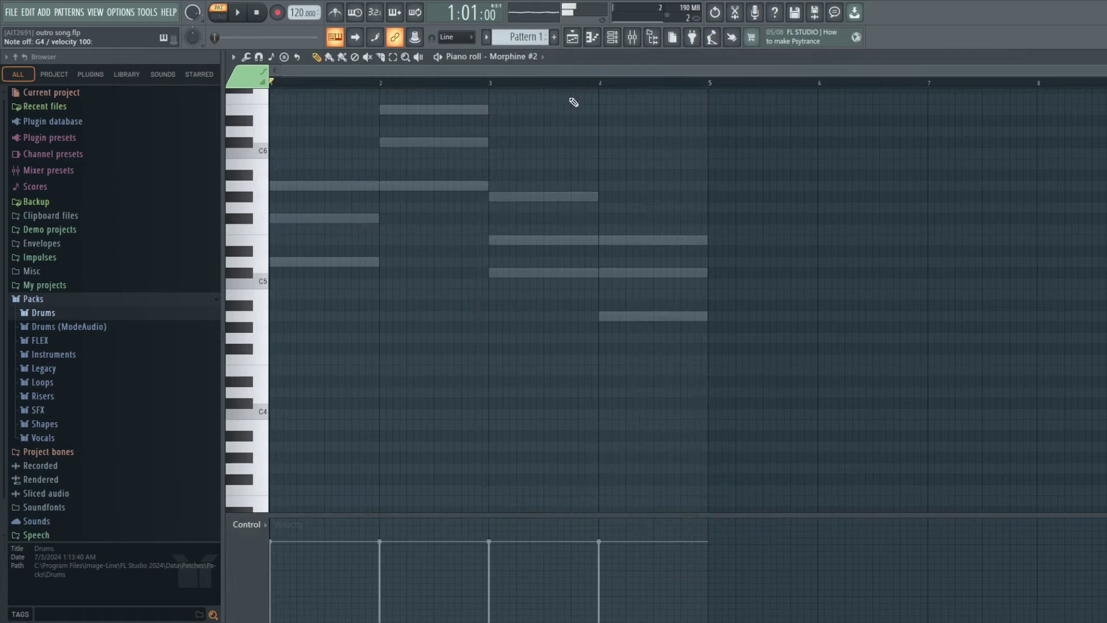
# - Show the Morphine channel's notes in the piano roll and play Pattern 1's chord progression, pausing near its end
pyautogui.click(611, 39)
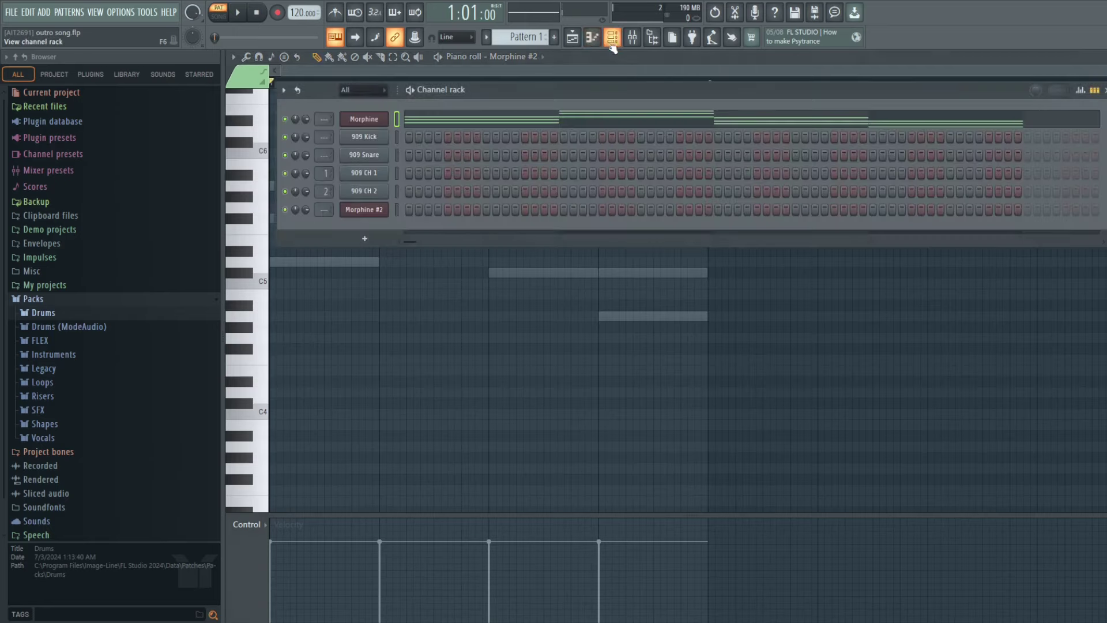
pyautogui.click(612, 37)
pyautogui.scroll(2, 346, 127)
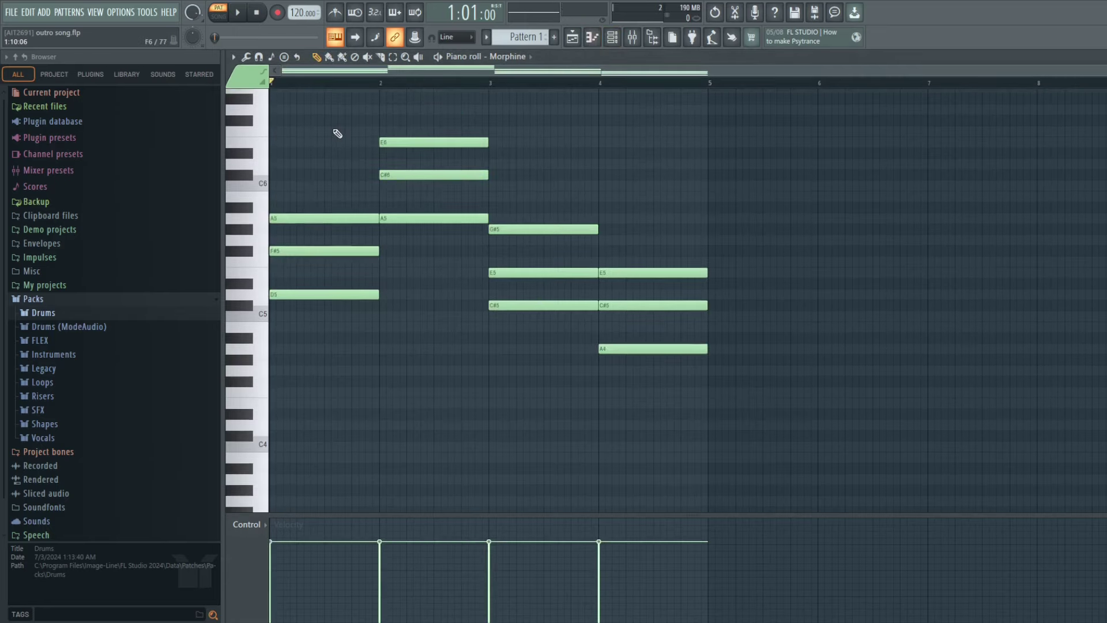
pyautogui.scroll(2, 337, 133)
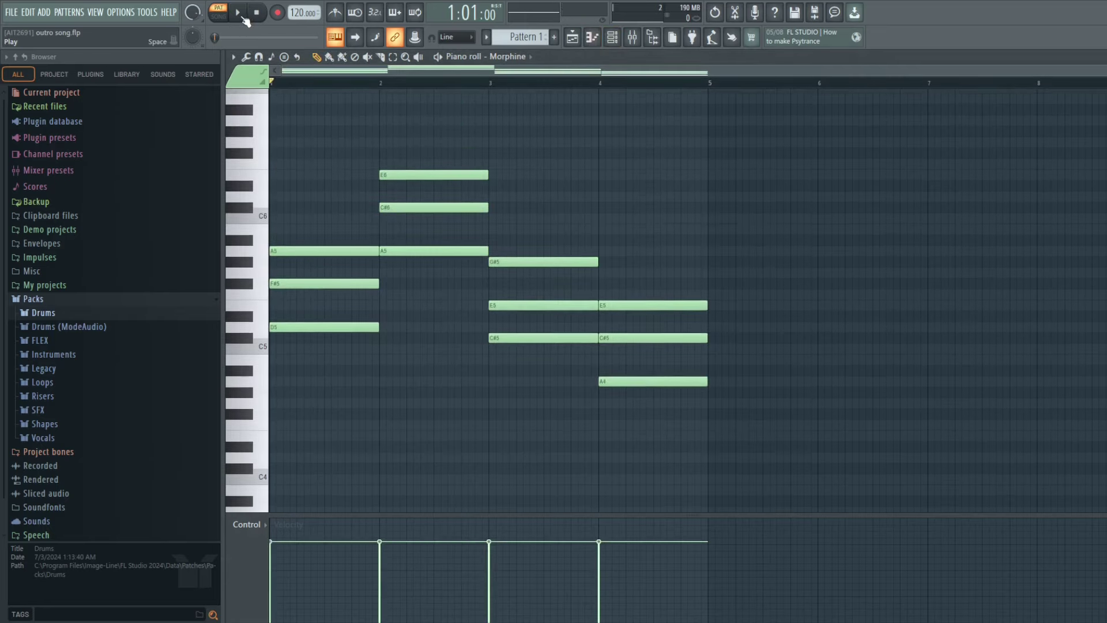
pyautogui.click(242, 17)
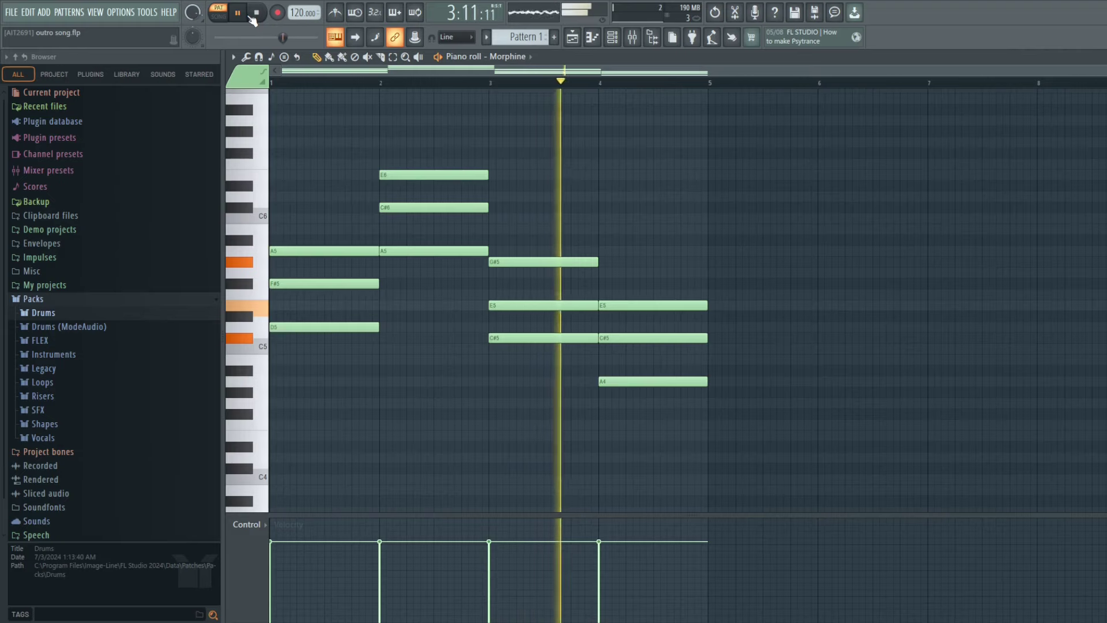
pyautogui.click(242, 16)
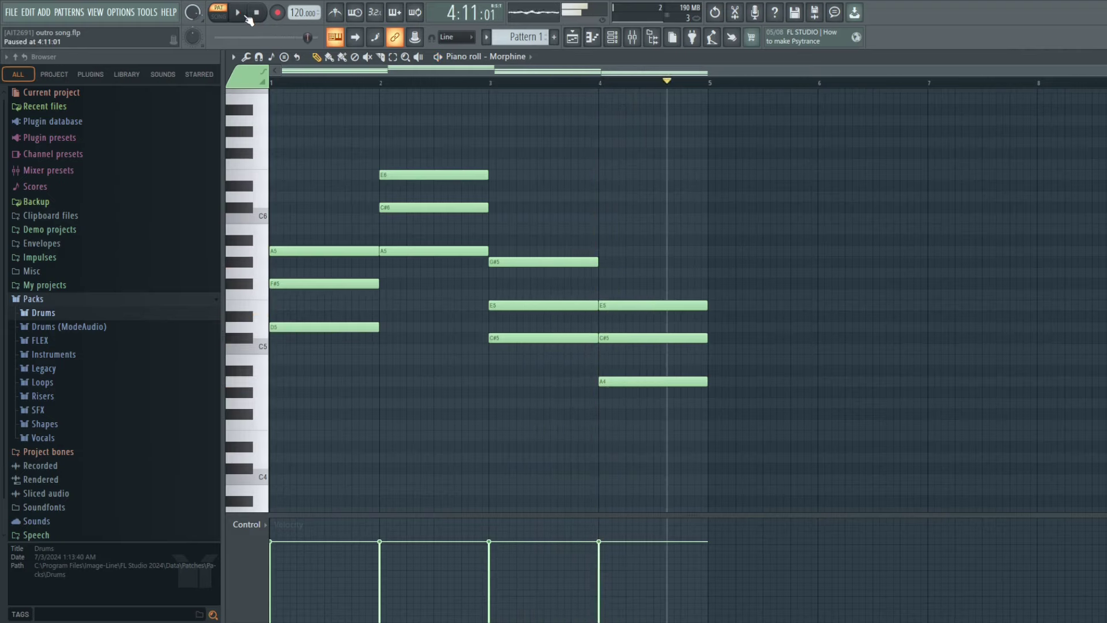
# - Switch to Pattern 2 and show its drum steps in the channel rack, moved clear of the playlist header
pyautogui.scroll(-1, 525, 37)
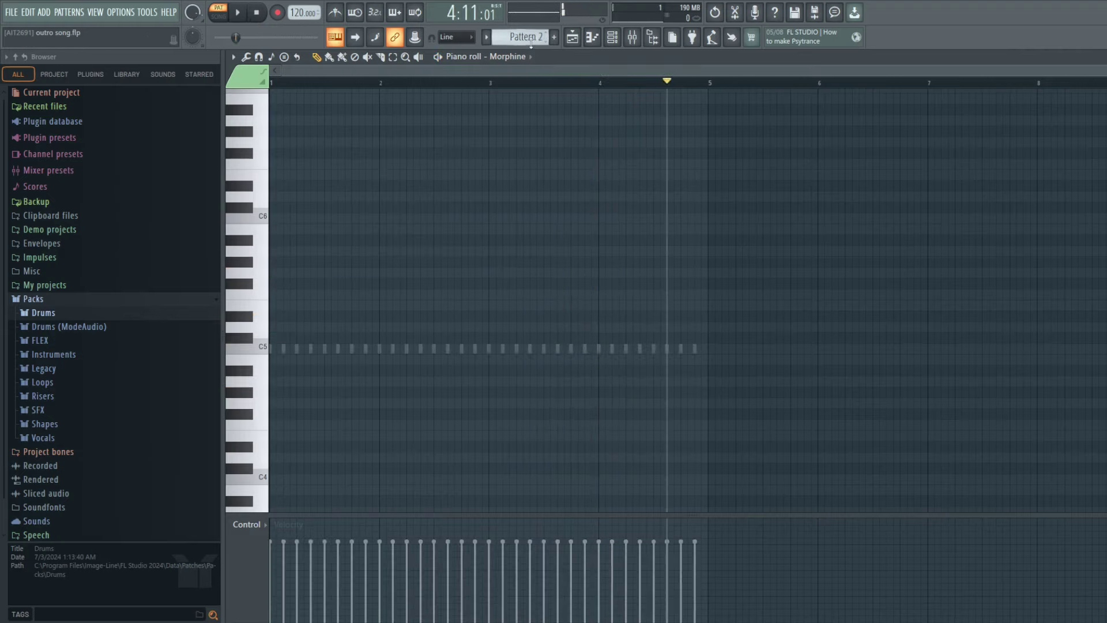
pyautogui.click(612, 36)
pyautogui.moveTo(477, 90); pyautogui.dragTo(536, 106)
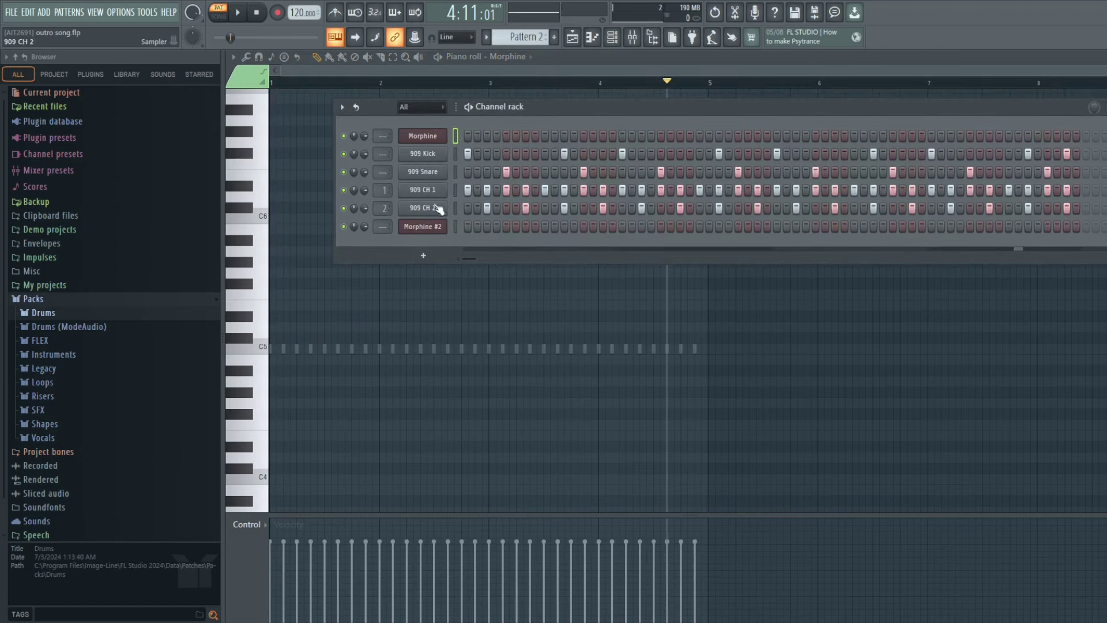
# - Expand the Drums pack in the browser and open its Kicks folder to locate the 909 Kick sample
pyautogui.click(210, 316)
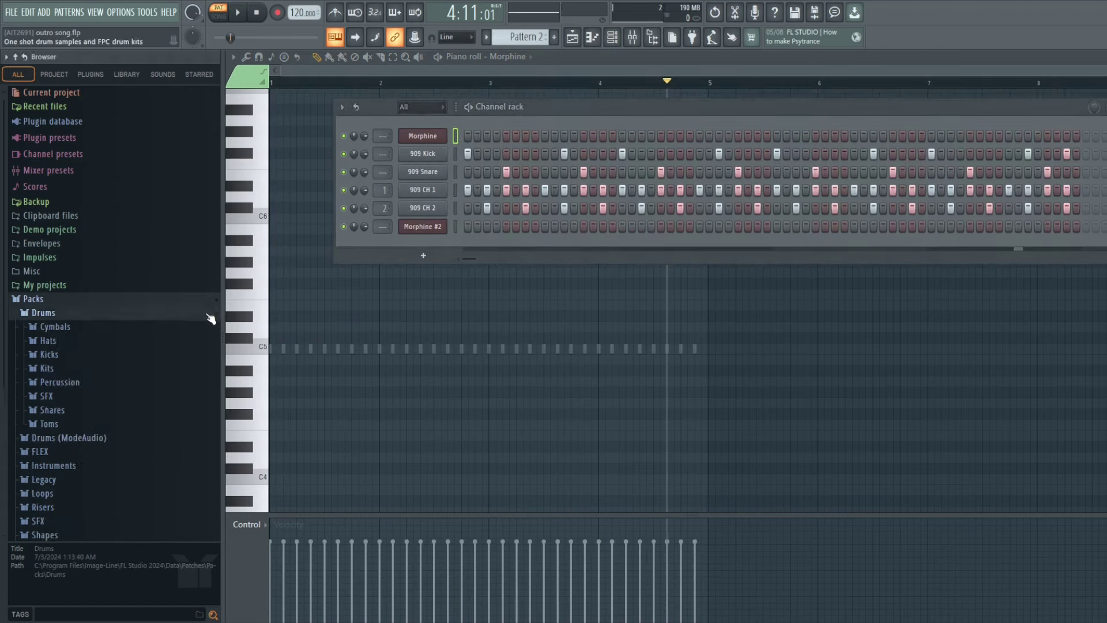
pyautogui.click(199, 317)
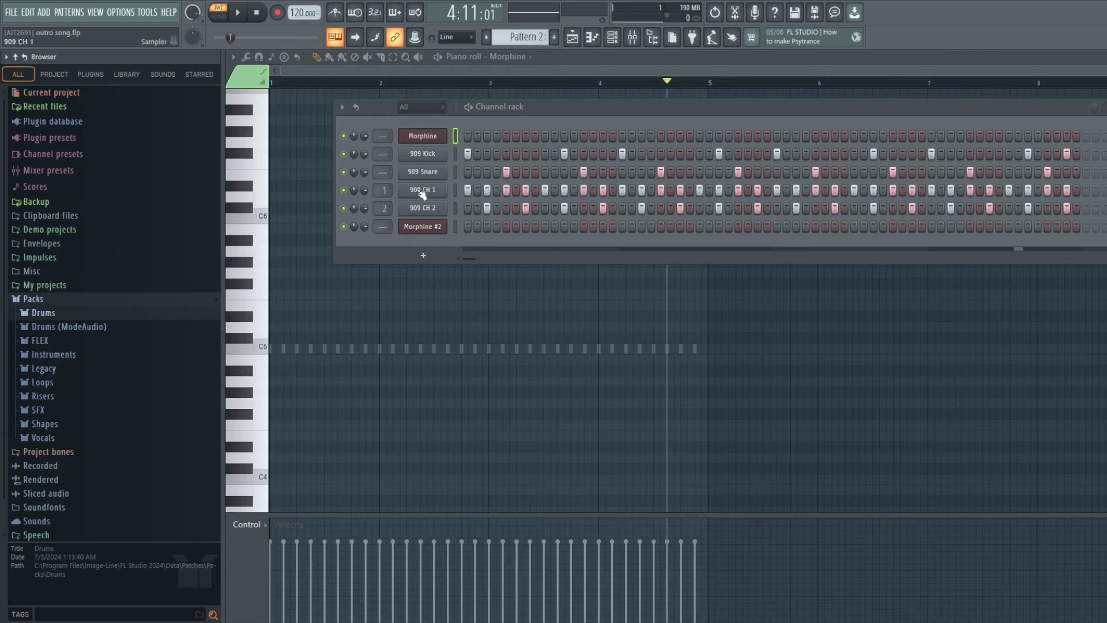
pyautogui.click(155, 314)
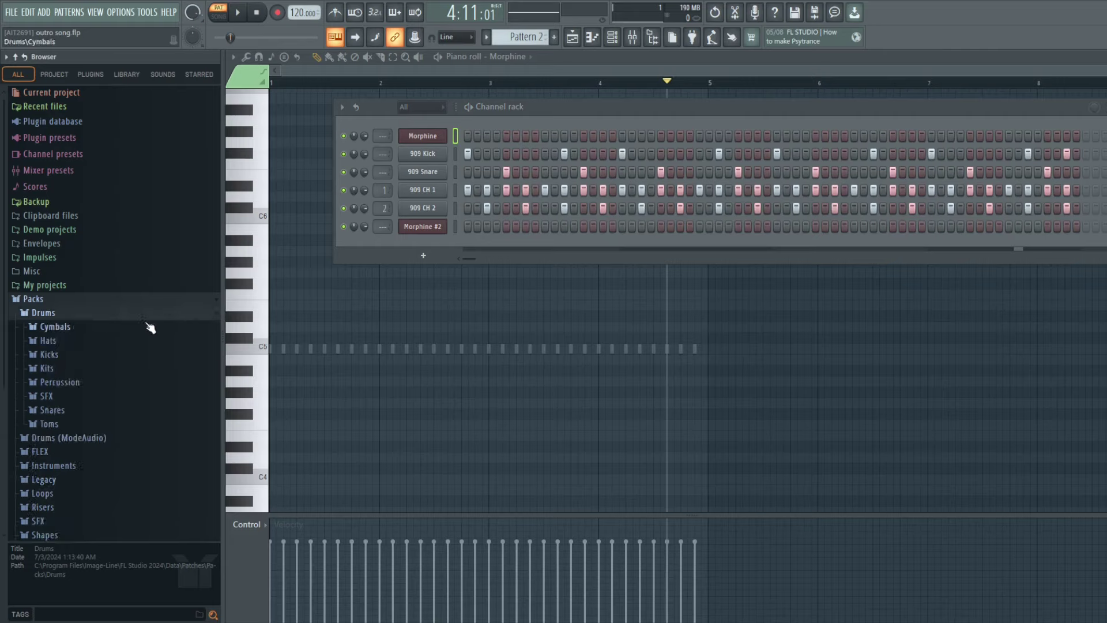
pyautogui.click(87, 359)
pyautogui.moveTo(85, 265)
pyautogui.mouseDown()
pyautogui.moveTo(76, 269)
pyautogui.moveTo(94, 267)
pyautogui.mouseUp()
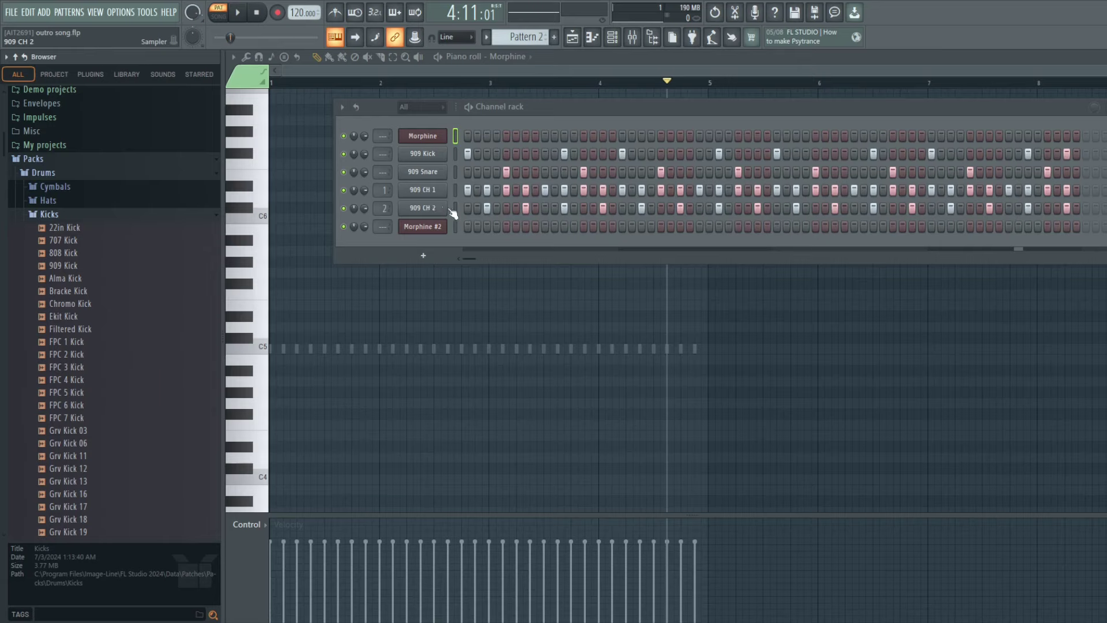
# - Open the mixer beside the channel rack, play Pattern 2's drum beat to check its levels, and stop playback
pyautogui.click(632, 38)
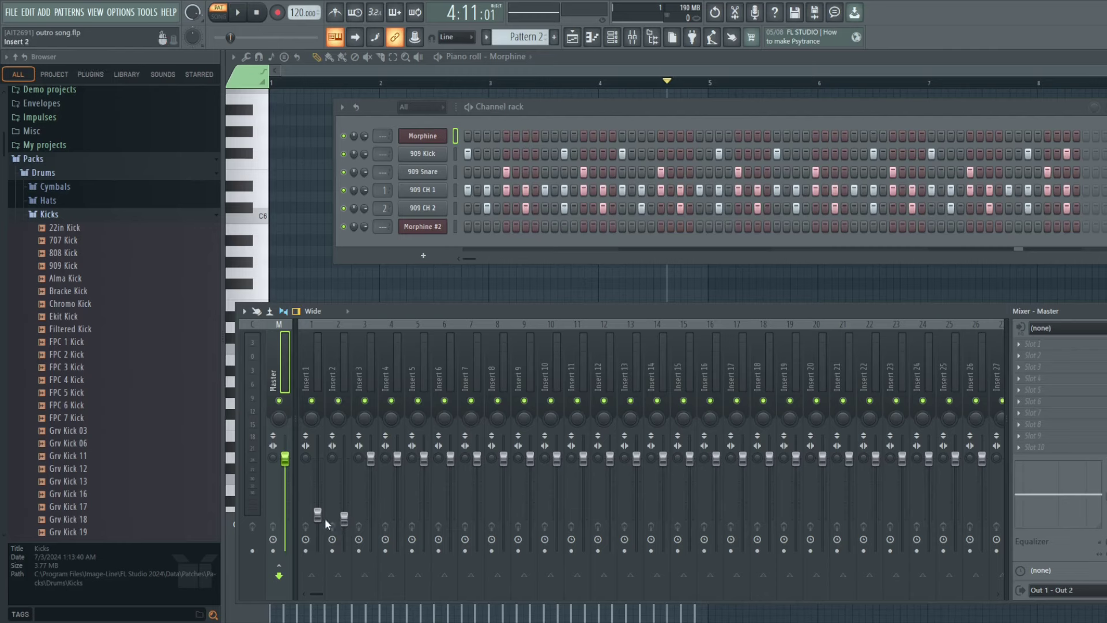
pyautogui.press('space')
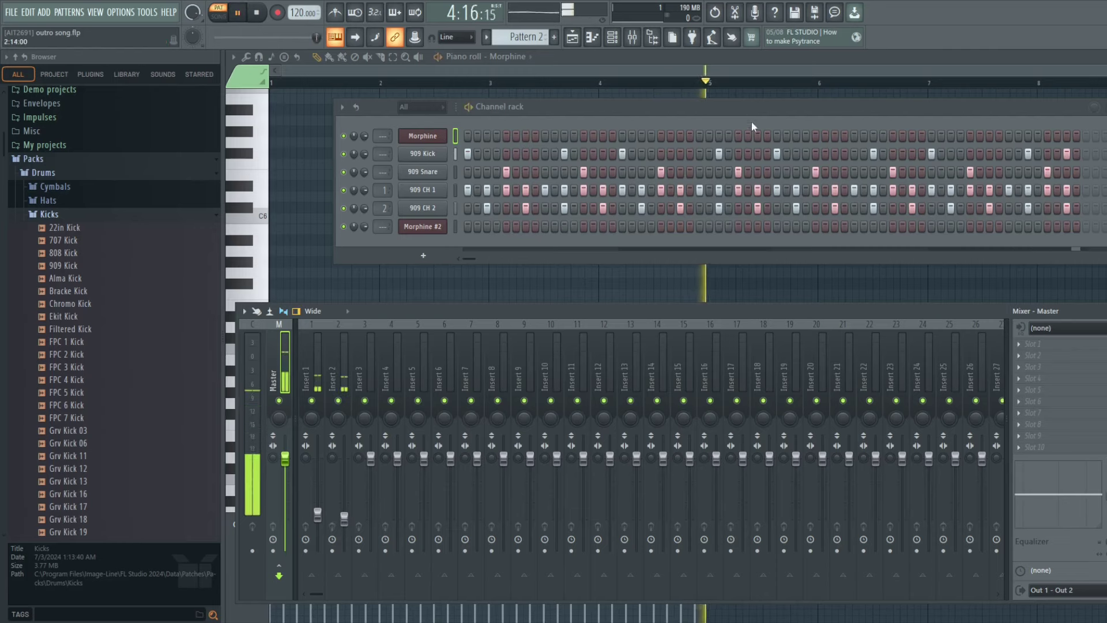
pyautogui.moveTo(746, 106); pyautogui.dragTo(712, 102)
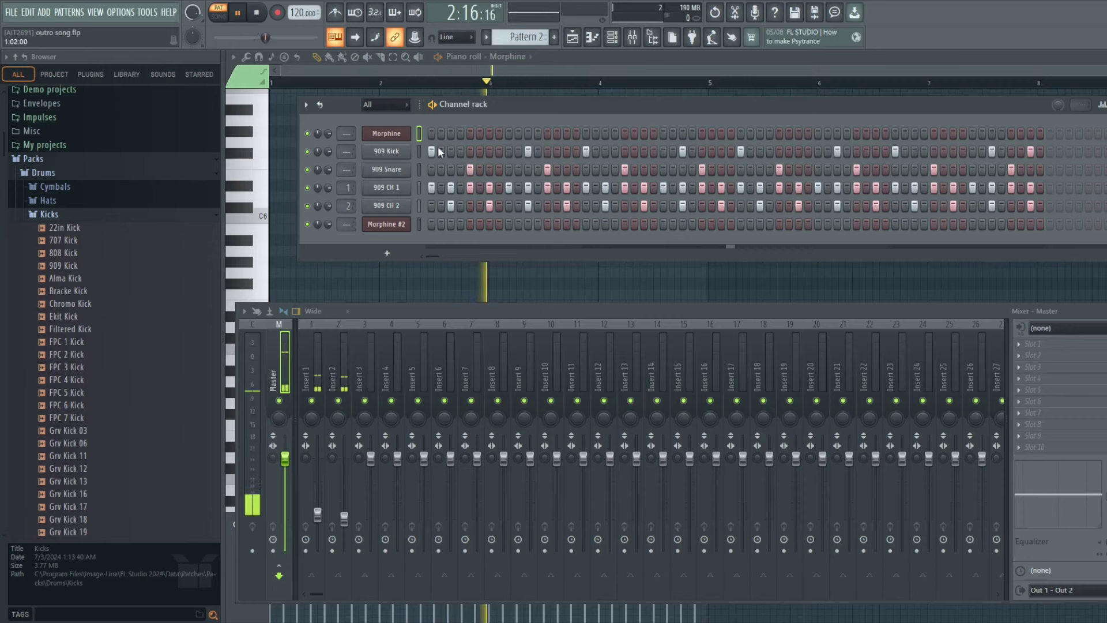
pyautogui.click(259, 14)
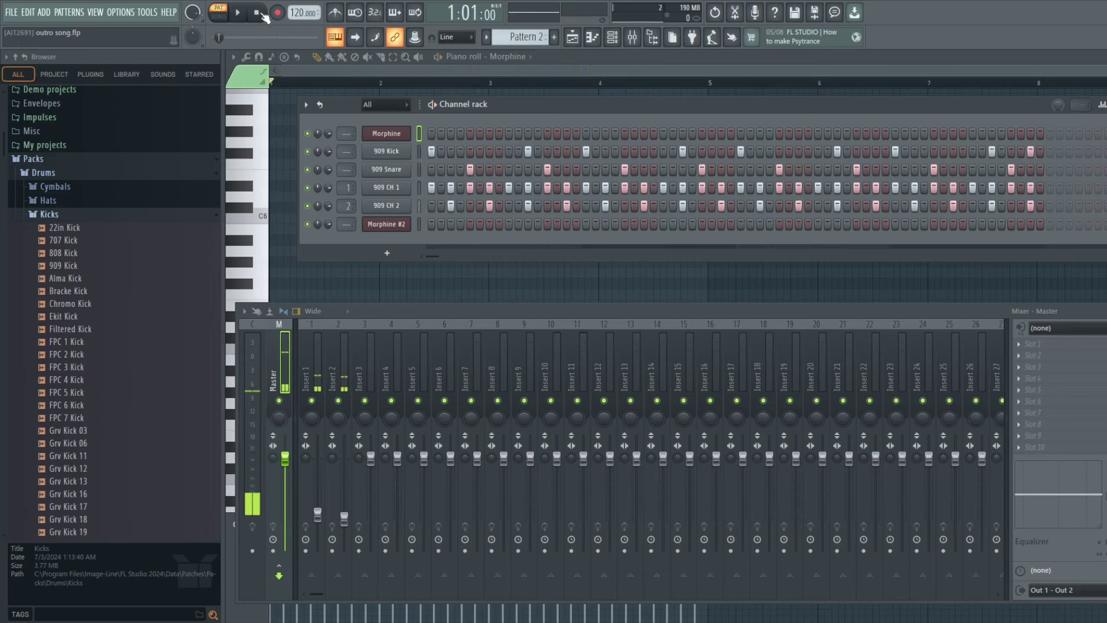
# - Switch to Pattern 3 and open the Morphine #2 instrument to examine its chosen preset in the Bass bank
pyautogui.scroll(-1, 522, 36)
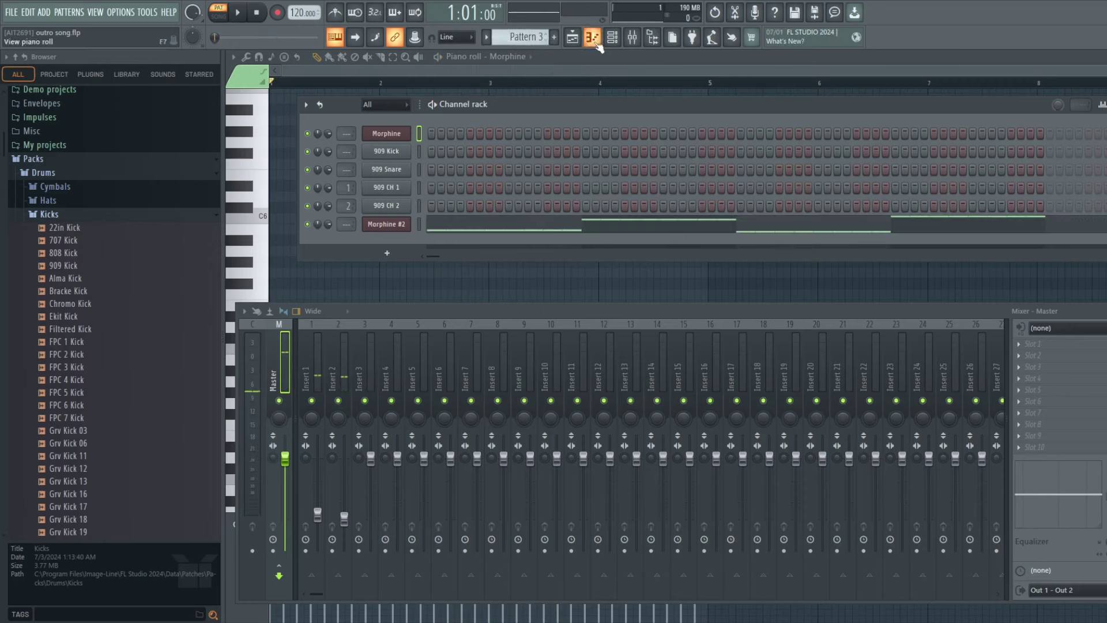
pyautogui.click(386, 224)
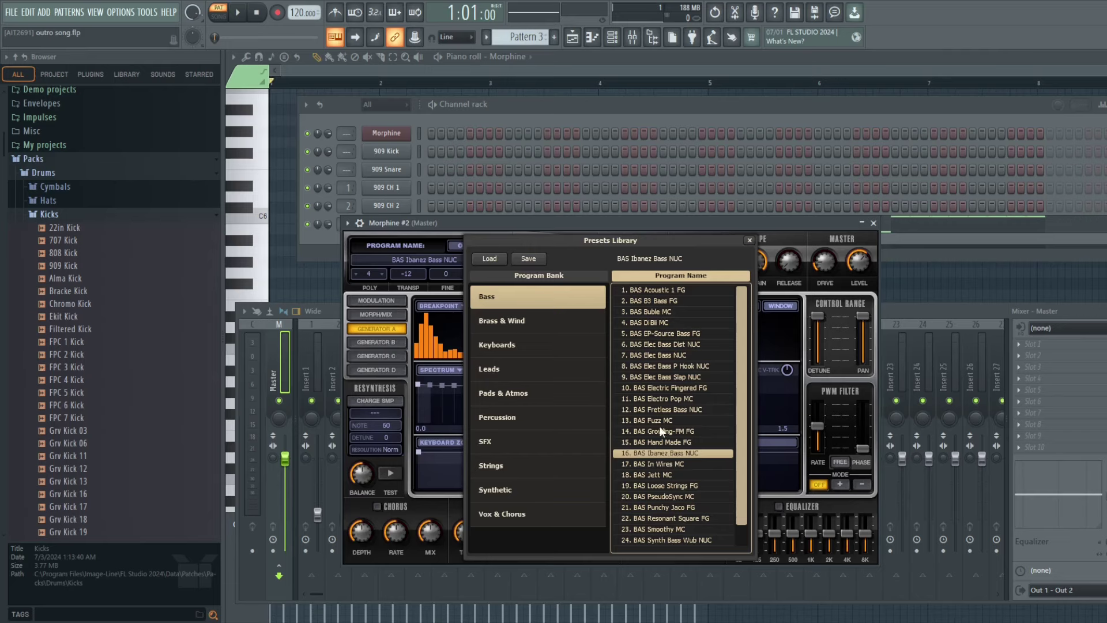
# - Show the Morphine #2 bass notes in the piano roll and play Pattern 3, pausing near its end
pyautogui.click(592, 36)
pyautogui.scroll(-3, 554, 177)
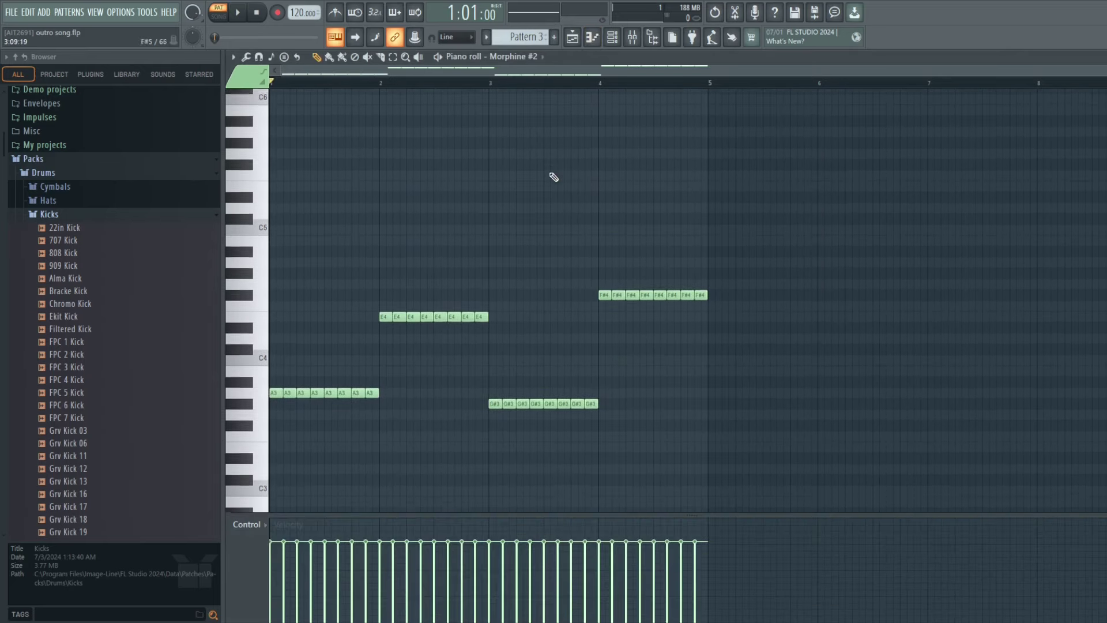
pyautogui.click(241, 13)
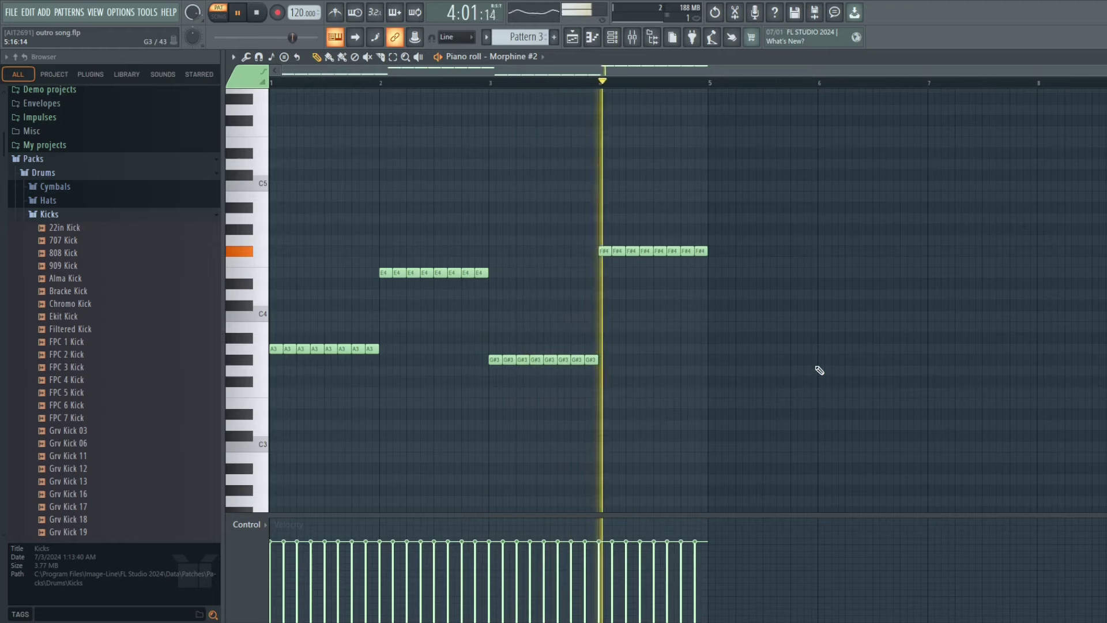
pyautogui.click(239, 14)
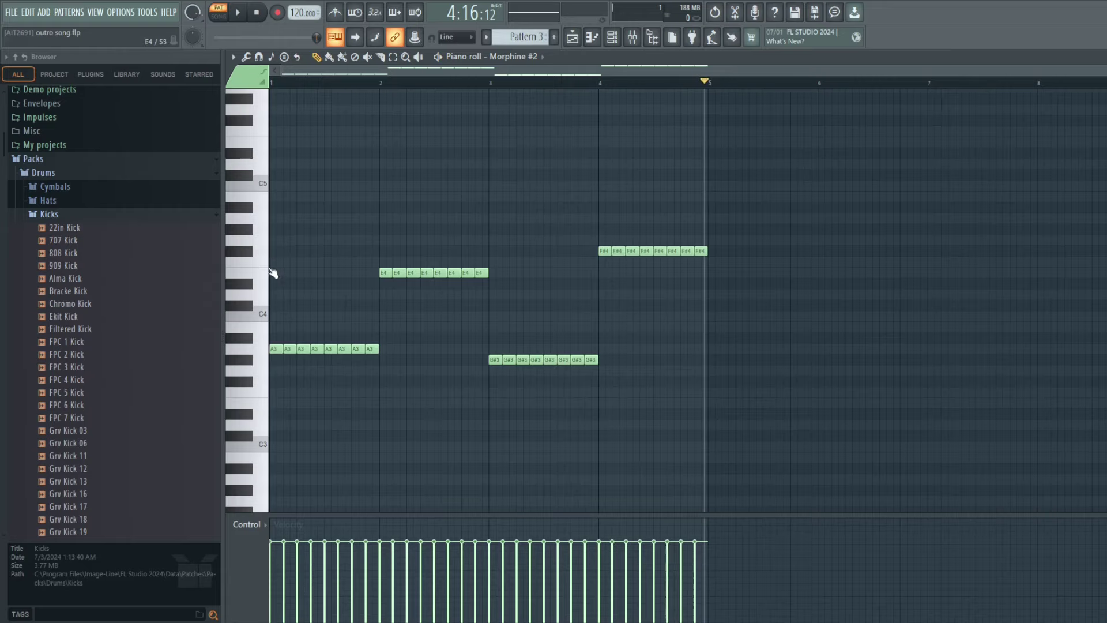
# - Audition several high and low notes of the Morphine #2 bass sound on the piano roll's keyboard
pyautogui.click(262, 226)
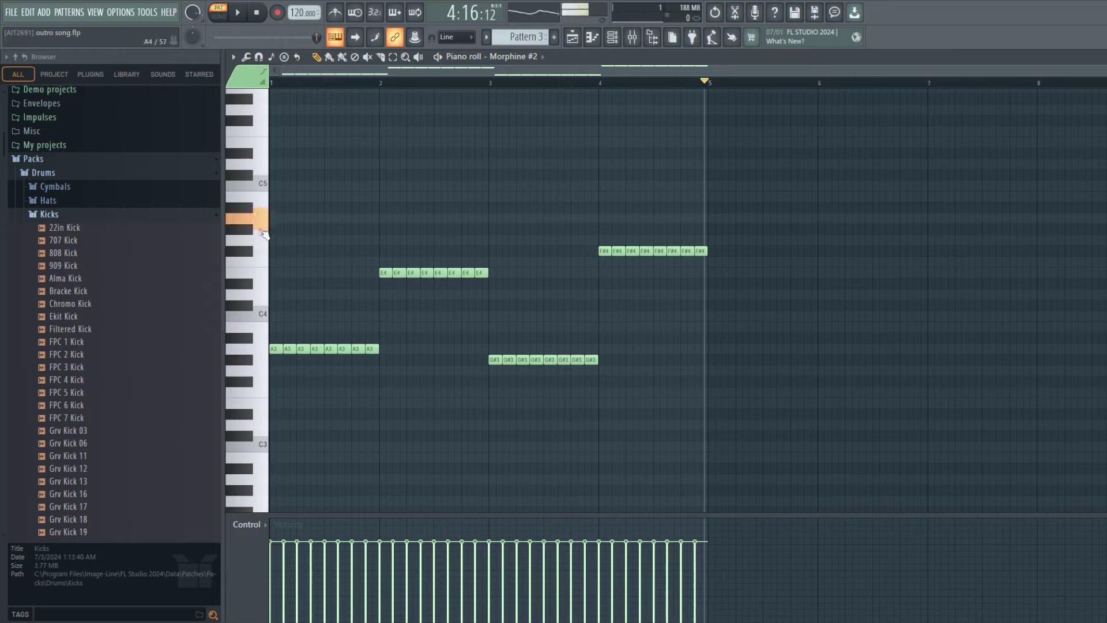
pyautogui.click(264, 355)
pyautogui.click(267, 168)
pyautogui.click(270, 328)
pyautogui.click(270, 265)
pyautogui.click(271, 196)
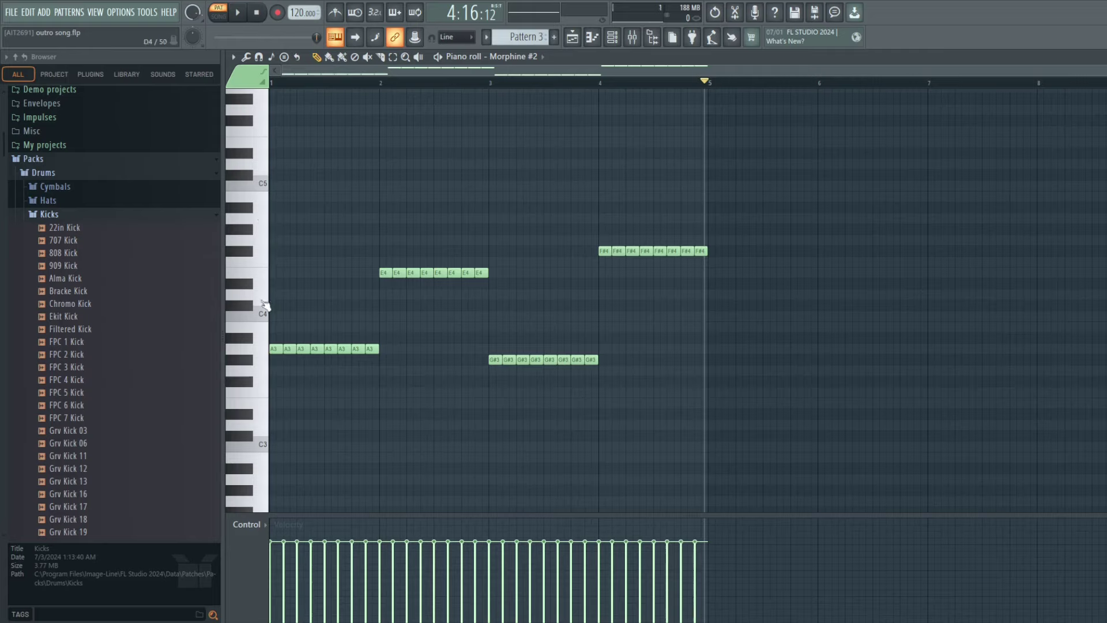
# - Close the piano roll and bring up the playlist with all three pattern tracks in view
pyautogui.click(595, 41)
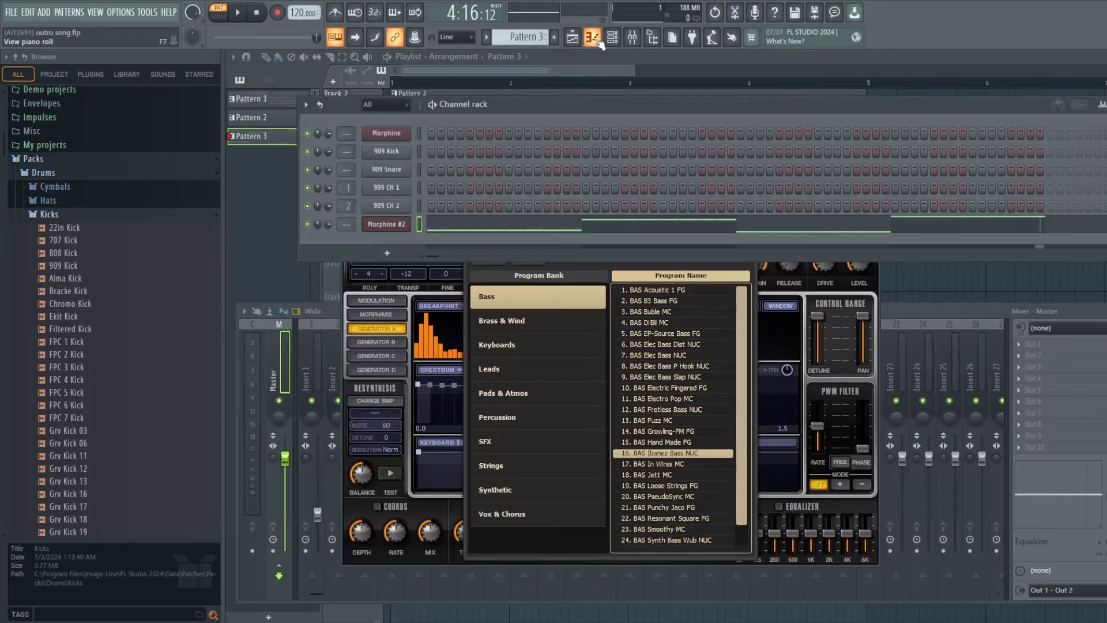
pyautogui.click(595, 41)
pyautogui.click(575, 41)
pyautogui.click(573, 38)
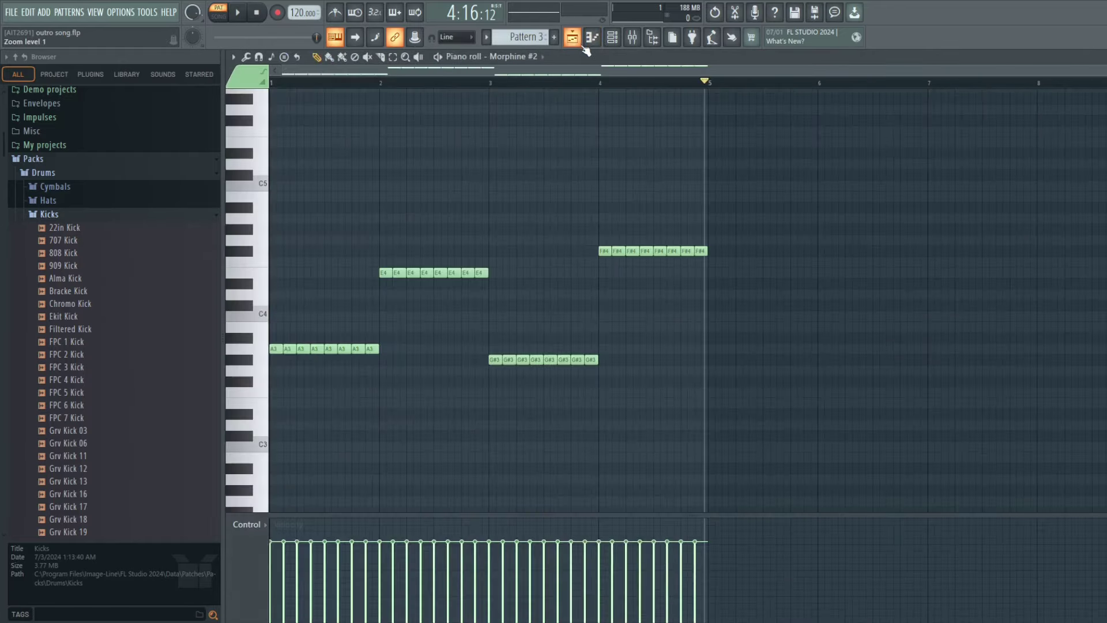
pyautogui.click(573, 38)
pyautogui.scroll(1, 586, 116)
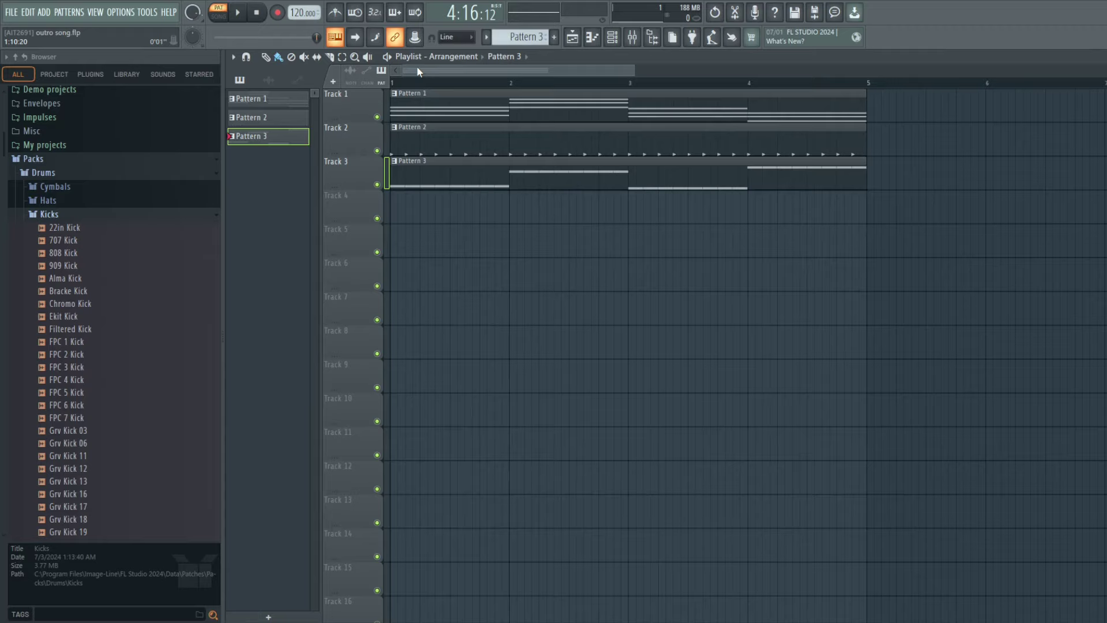
# - Play the full arrangement from the beginning in song mode, stop it and save the project
pyautogui.click(259, 13)
pyautogui.click(218, 16)
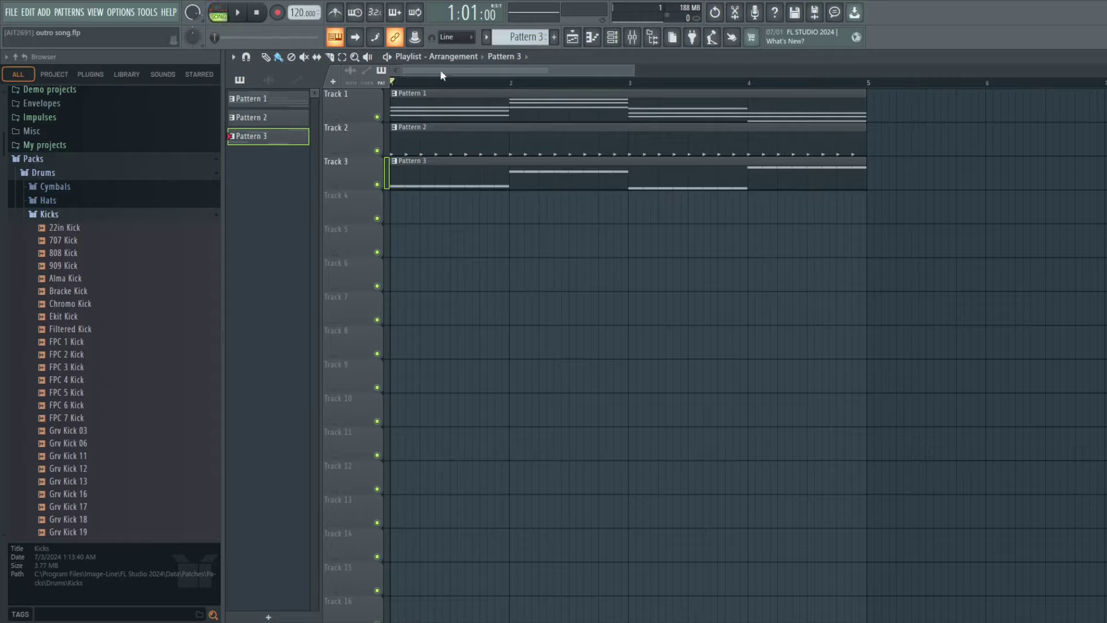
pyautogui.click(237, 12)
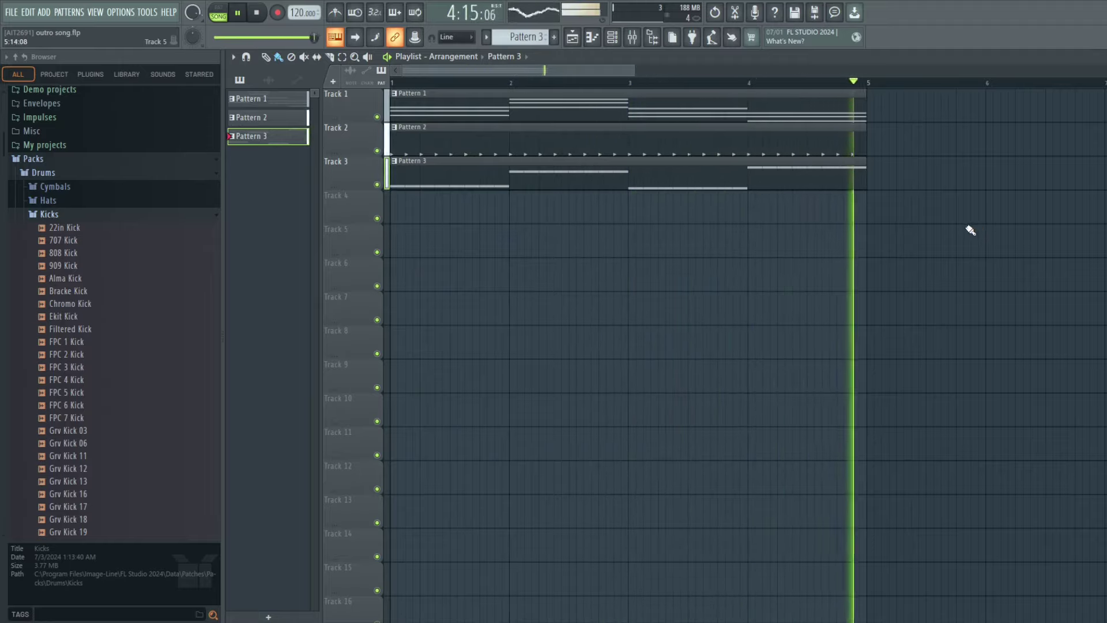
pyautogui.click(261, 12)
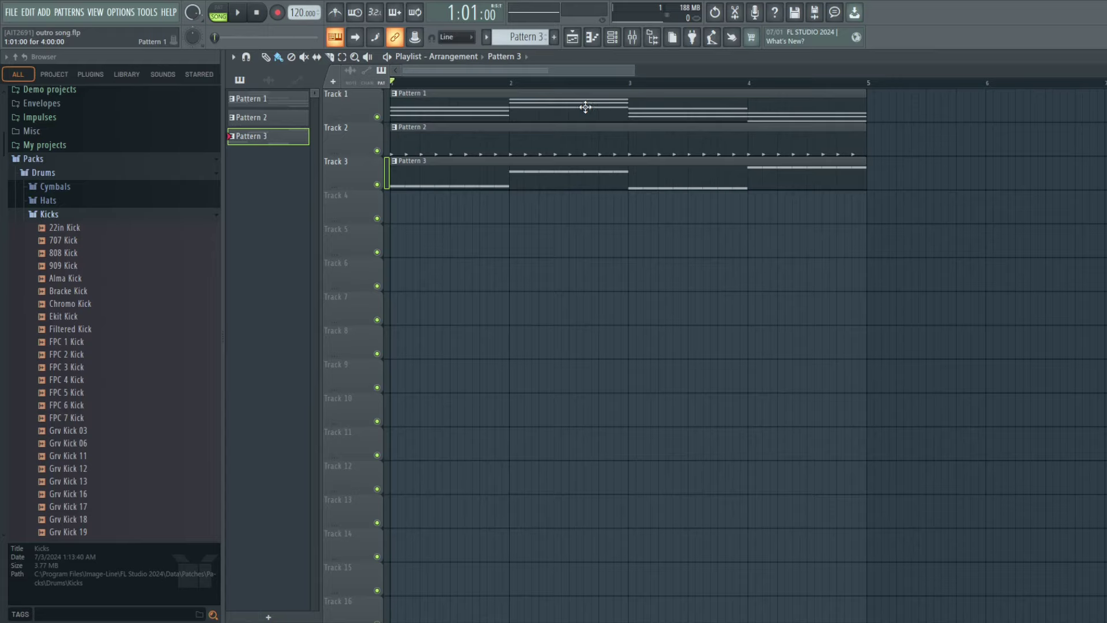
pyautogui.hotkey('ctrl', 's')
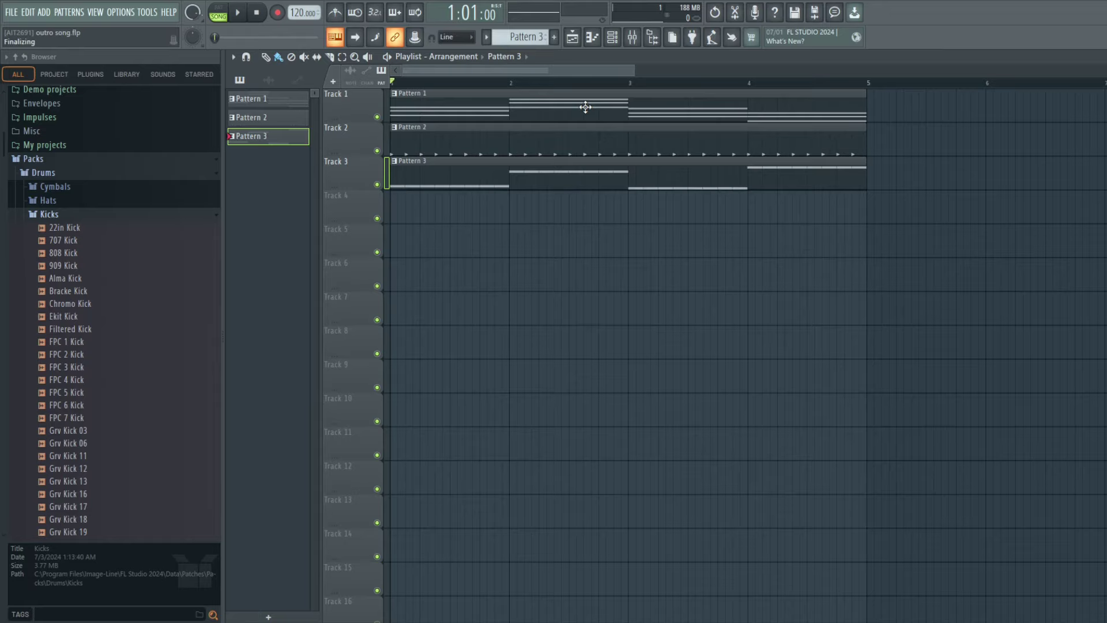